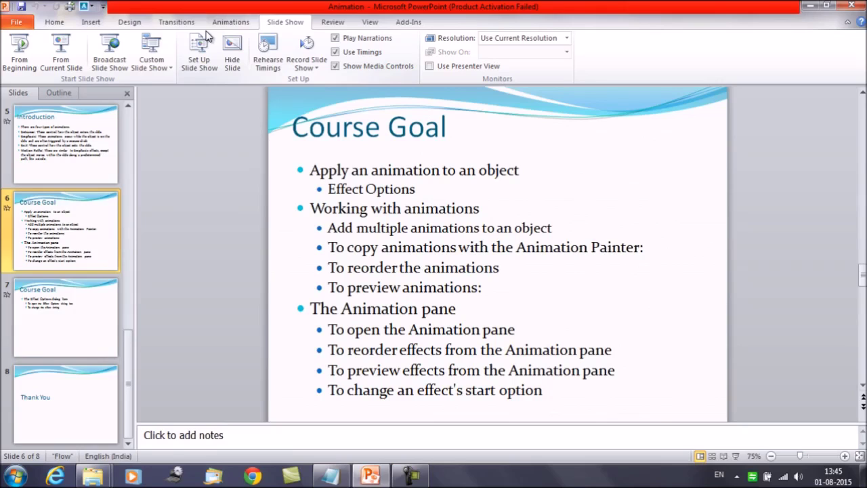
Step: Insert a new slide after the Course Goal slide on slide 6
key("Down")
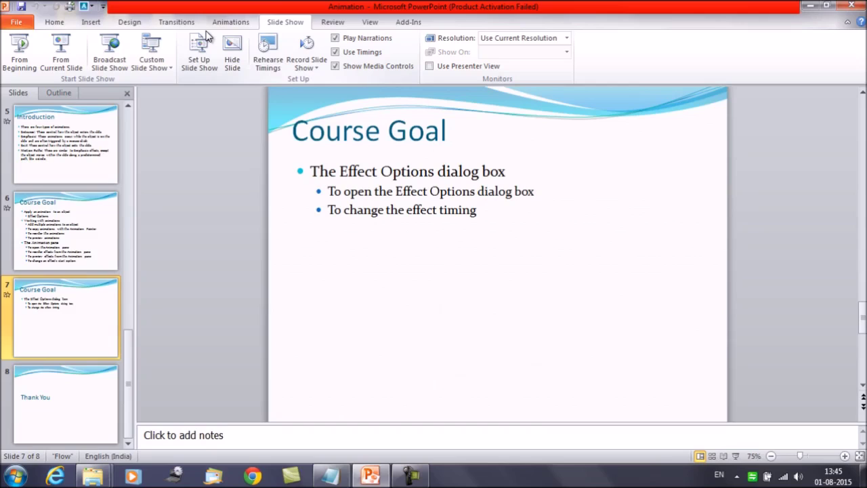
key("Up")
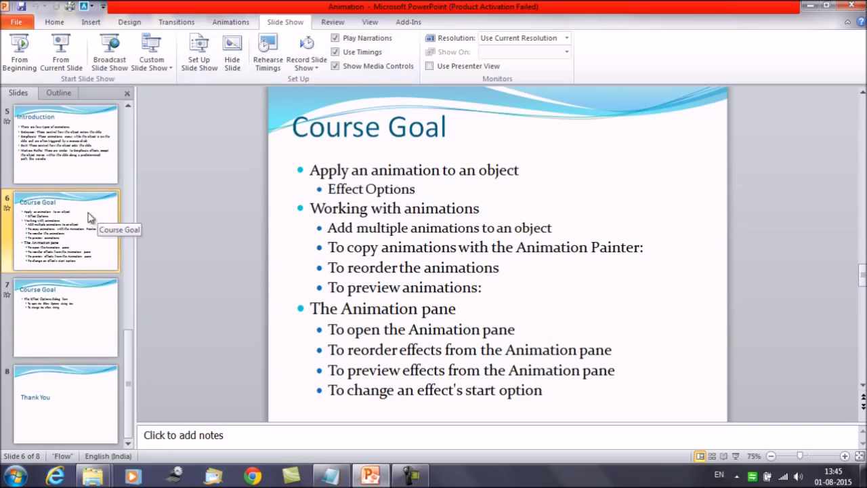
left_click(92, 22)
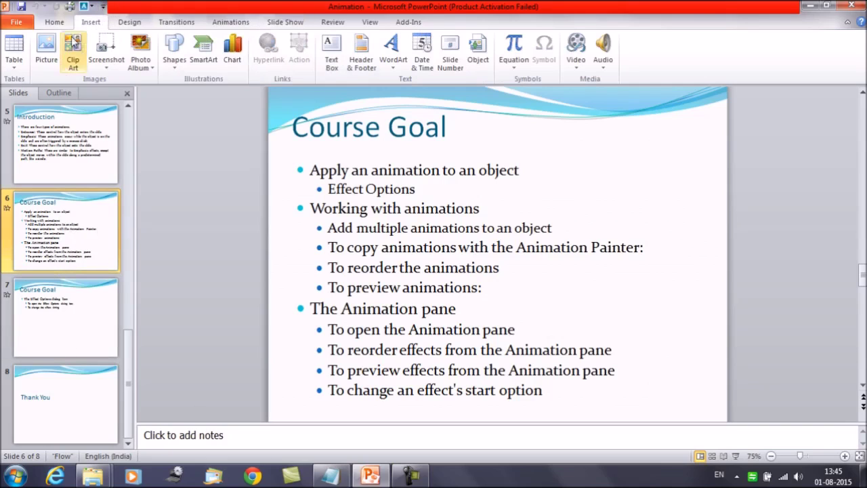
left_click(54, 23)
left_click(68, 66)
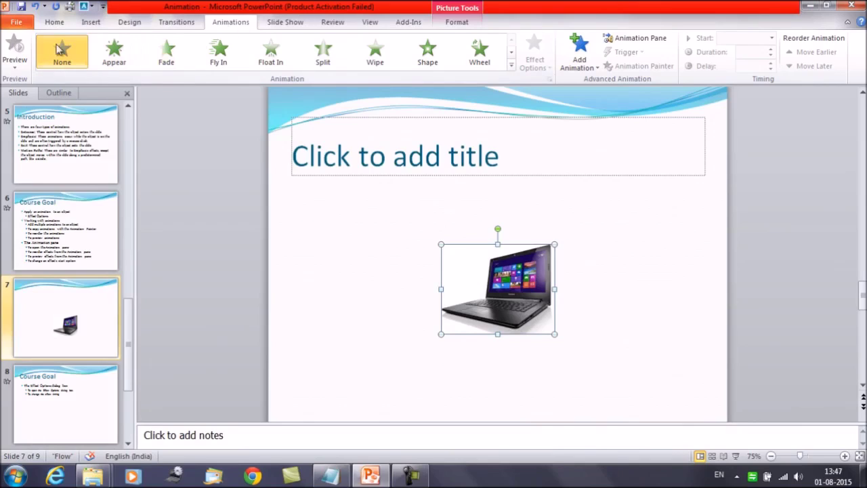
Step: Try the Shape, Fade, Fly In, Float In and Wipe entrance animations one after another on the laptop picture
left_click(512, 66)
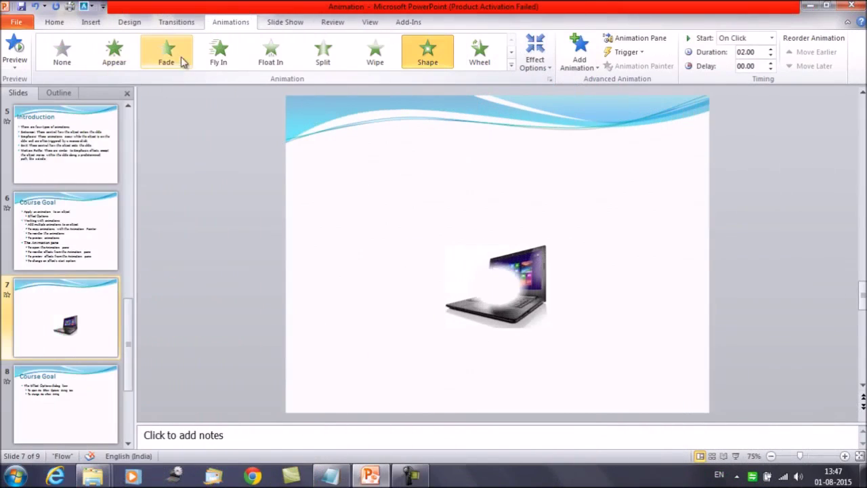
left_click(168, 54)
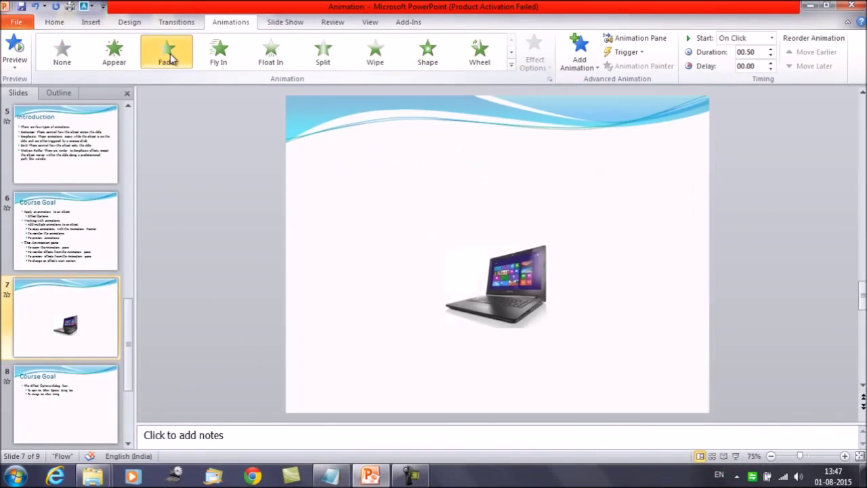
left_click(231, 57)
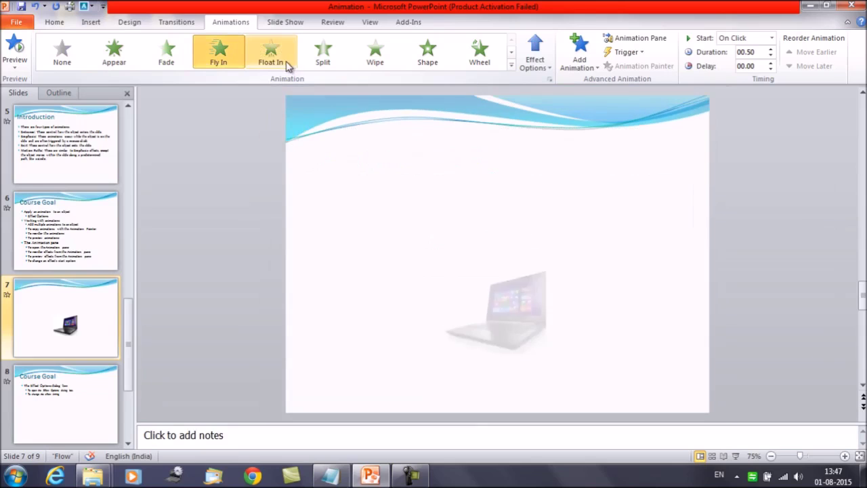
left_click(270, 56)
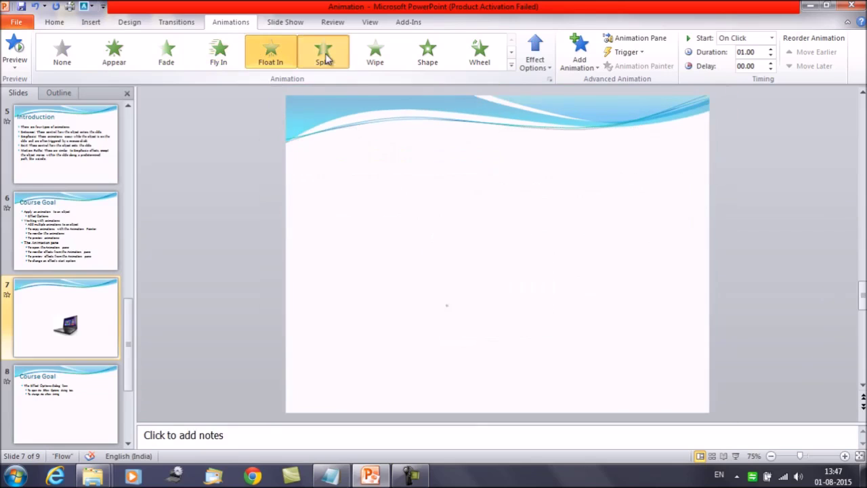
left_click(383, 61)
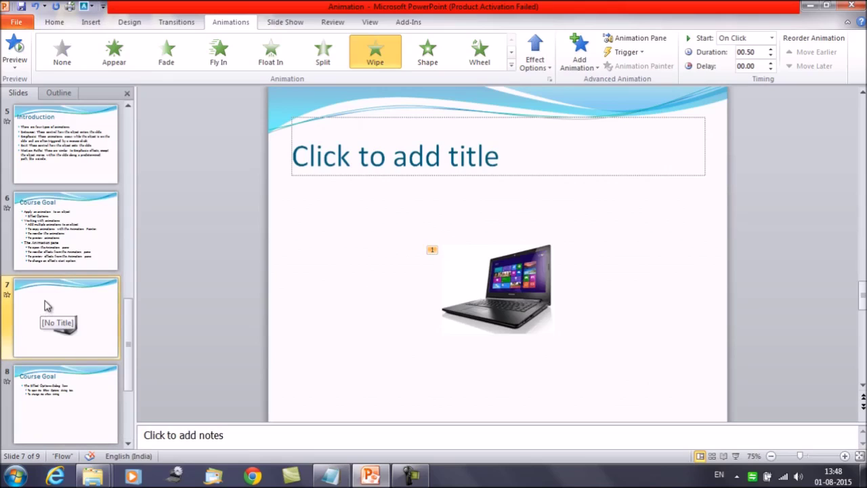
Step: Play slide 7's animation several times and check the effect applied to the laptop picture
left_click(7, 296)
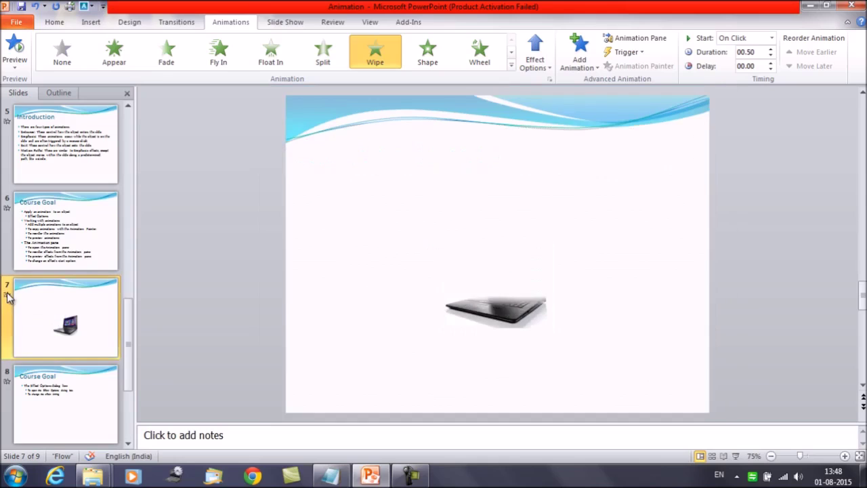
left_click(7, 296)
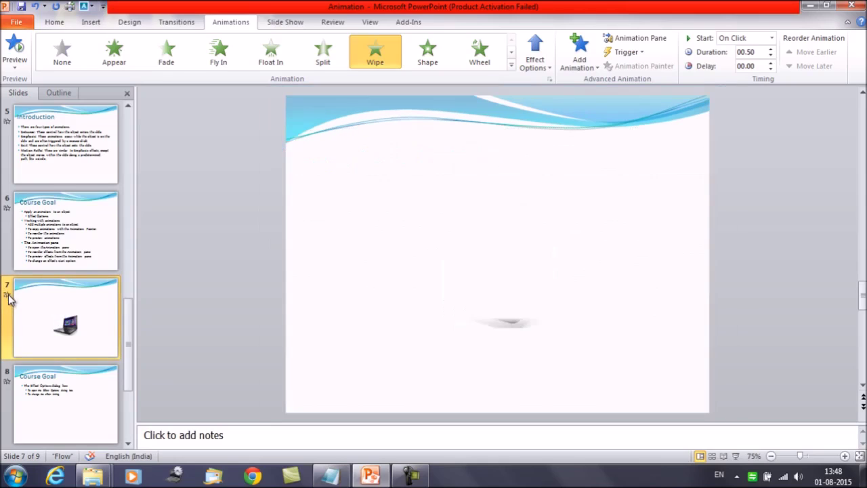
left_click(418, 353)
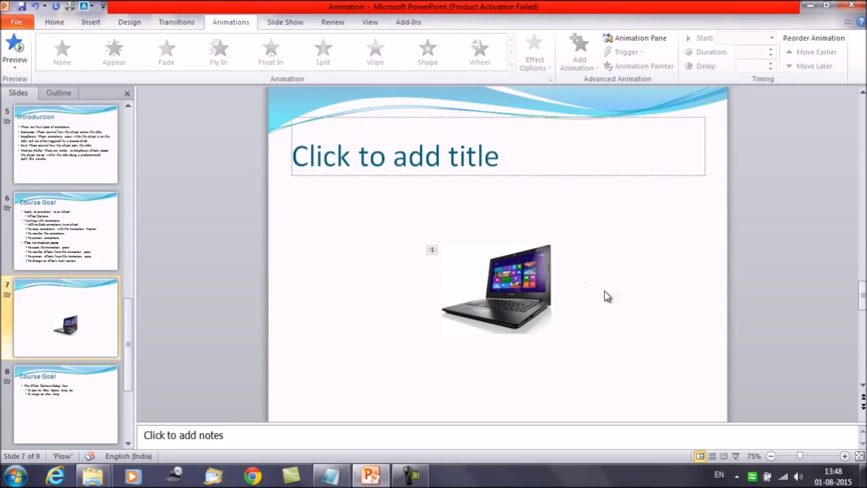
left_click(458, 280)
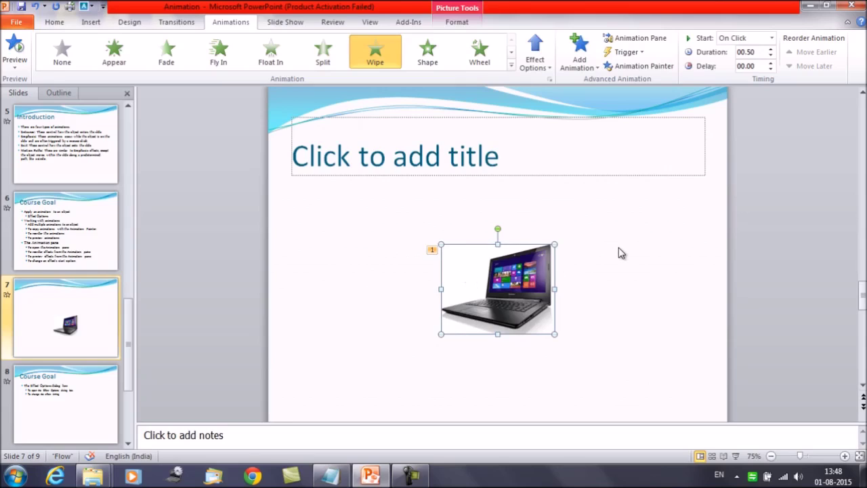
left_click(8, 297)
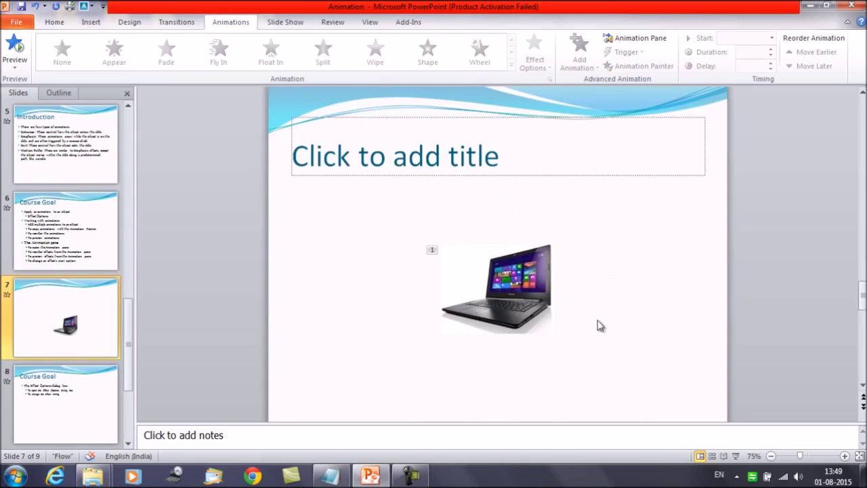
Step: Compare the laptop picture's animation with the one applied to the bullet text on slide 6
left_click(516, 278)
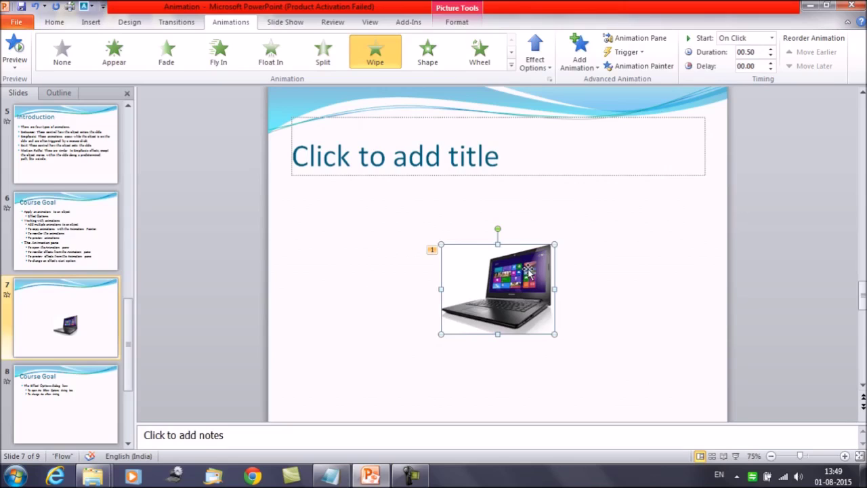
left_click(58, 241)
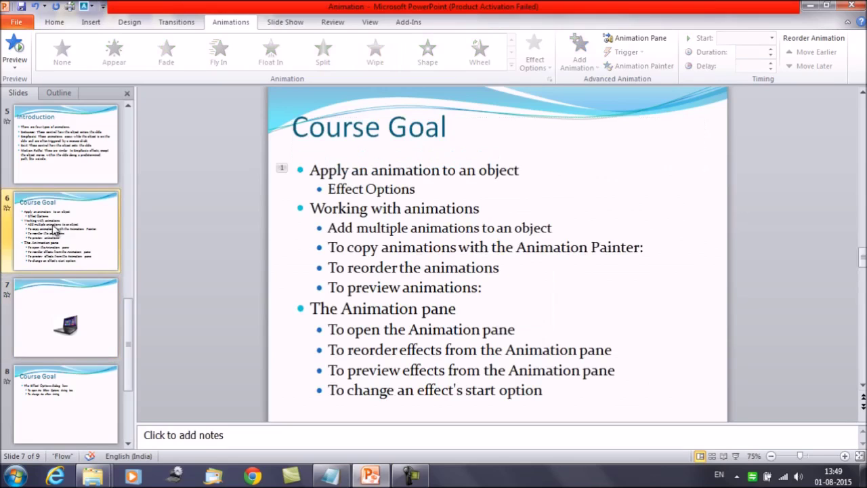
left_click(416, 189)
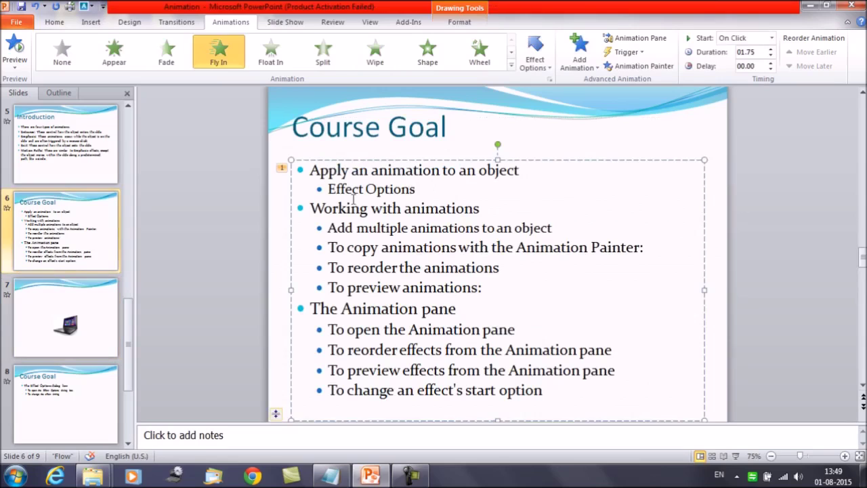
Step: Apply the Fly In animation with the From Bottom-Left direction to the laptop picture on slide 7 and preview it
left_click(67, 326)
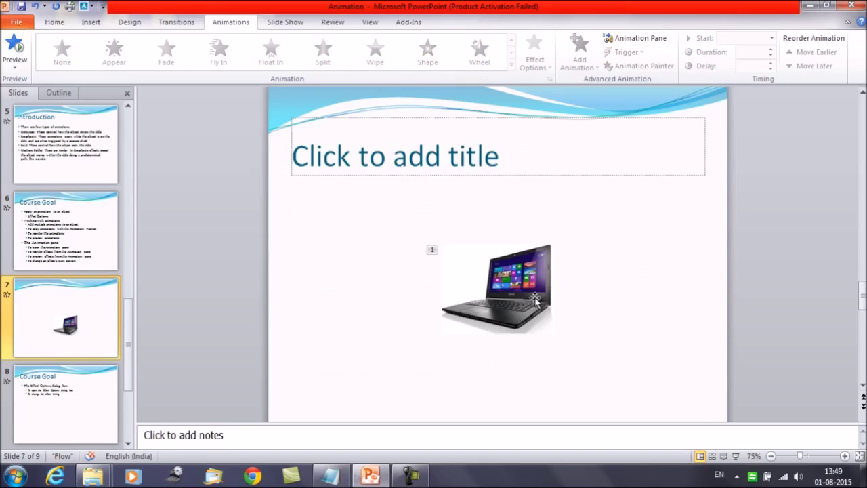
left_click(534, 301)
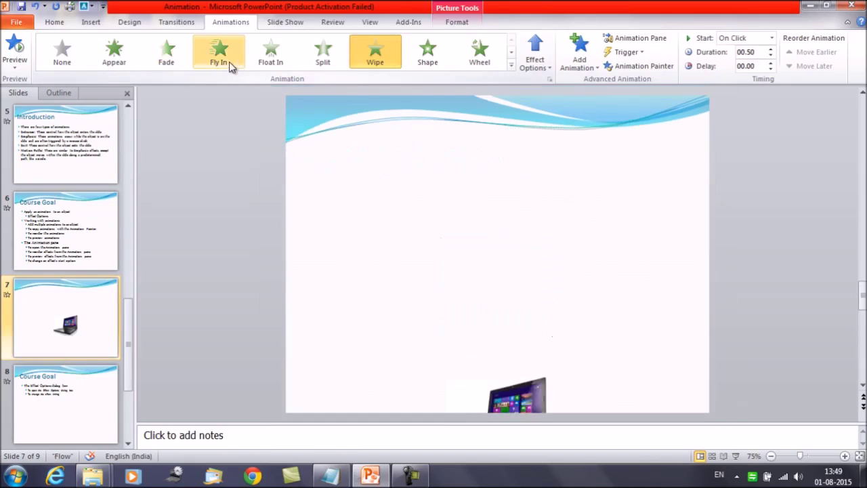
left_click(221, 54)
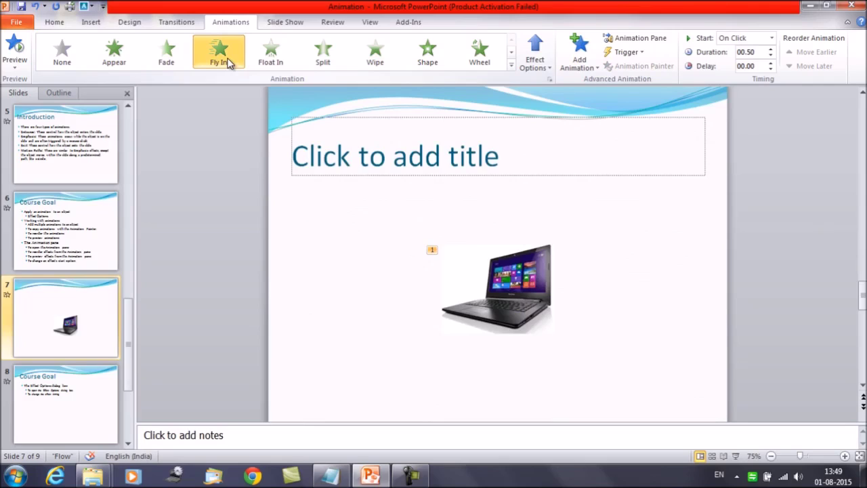
left_click(229, 62)
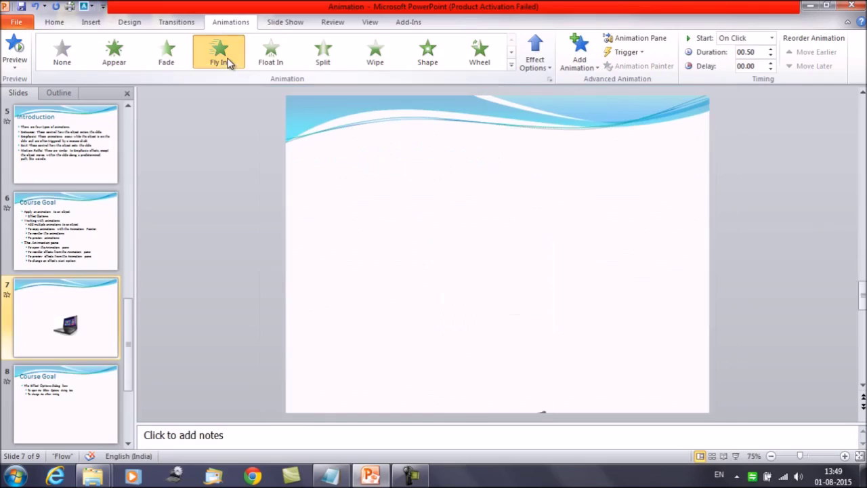
left_click(229, 63)
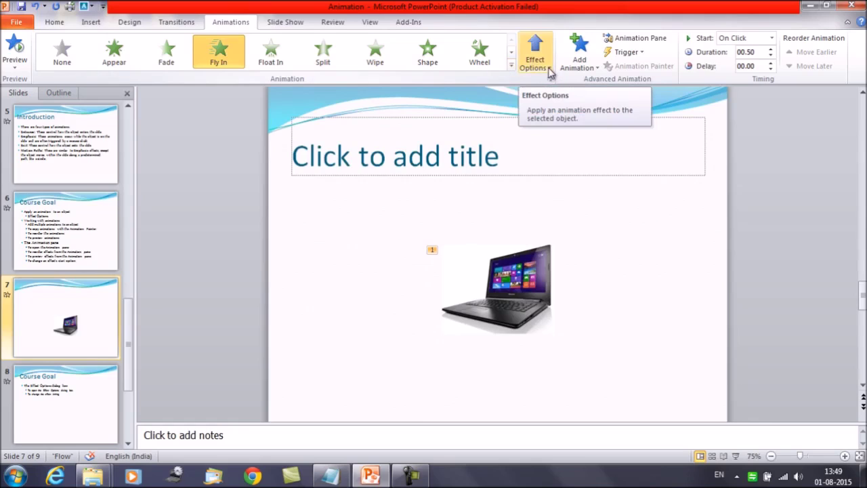
left_click(550, 71)
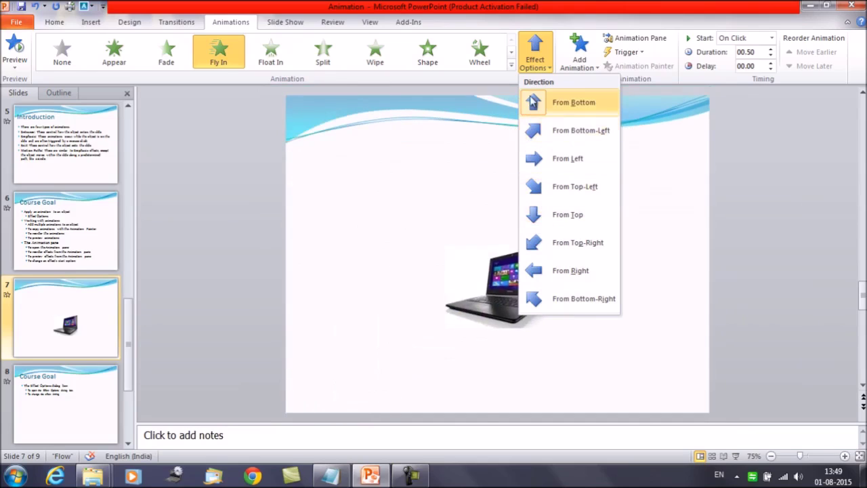
left_click(533, 139)
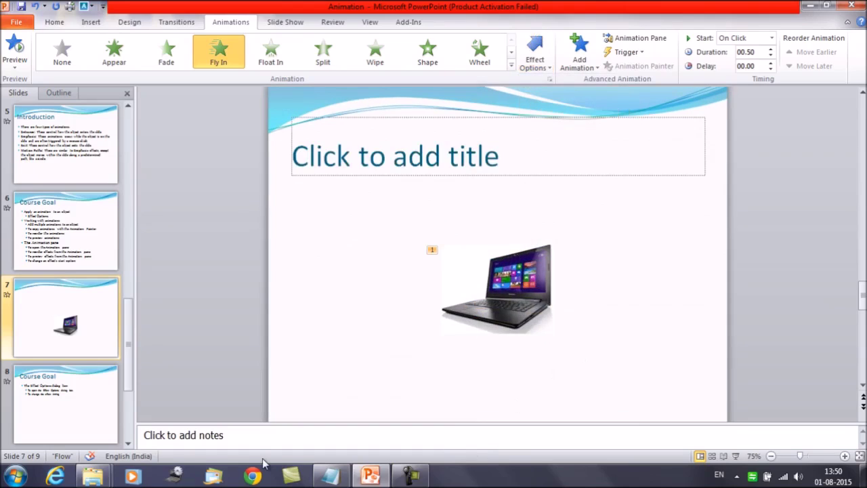
left_click(7, 296)
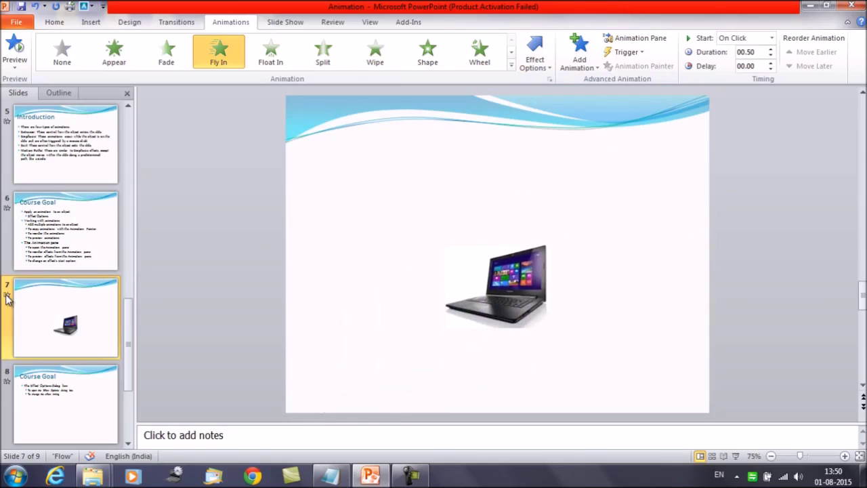
left_click(7, 296)
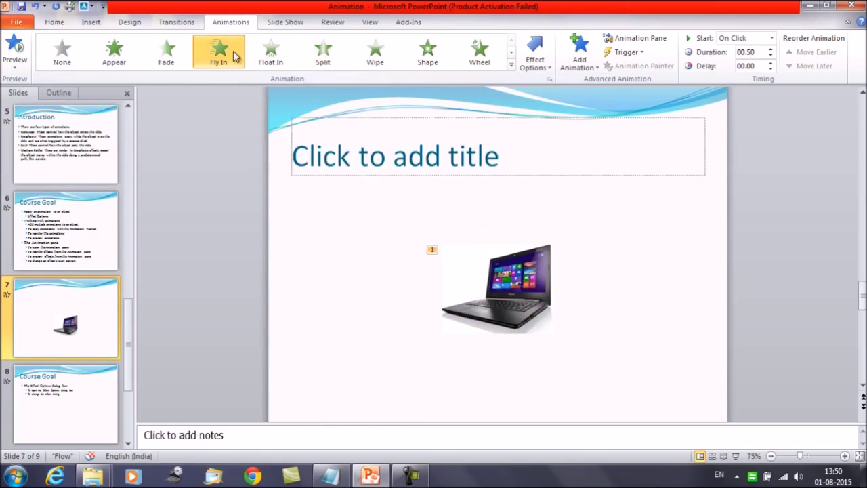
Step: Change the laptop picture's animation to Float In with the Float Down direction
left_click(265, 59)
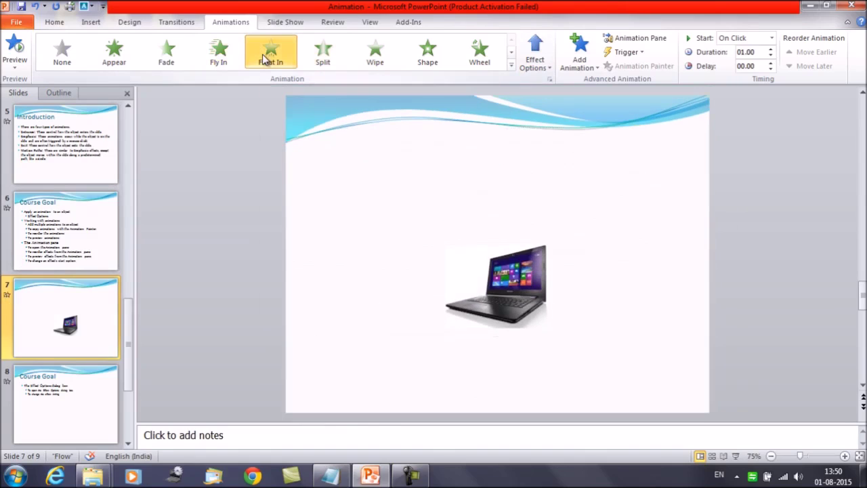
left_click(550, 70)
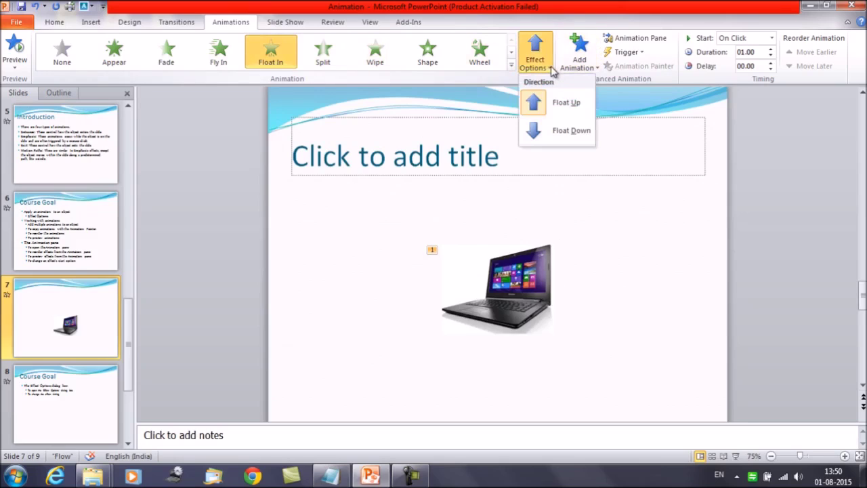
left_click(569, 131)
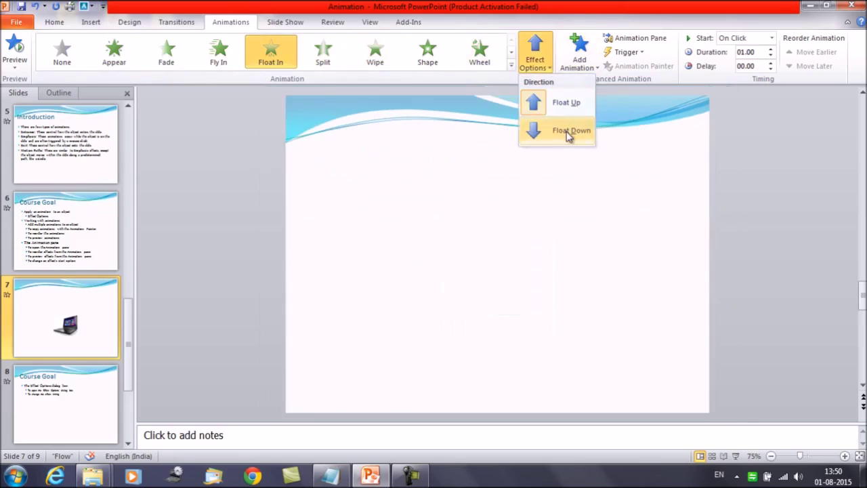
Step: Change the laptop picture's animation to Split and look through its direction options
left_click(550, 67)
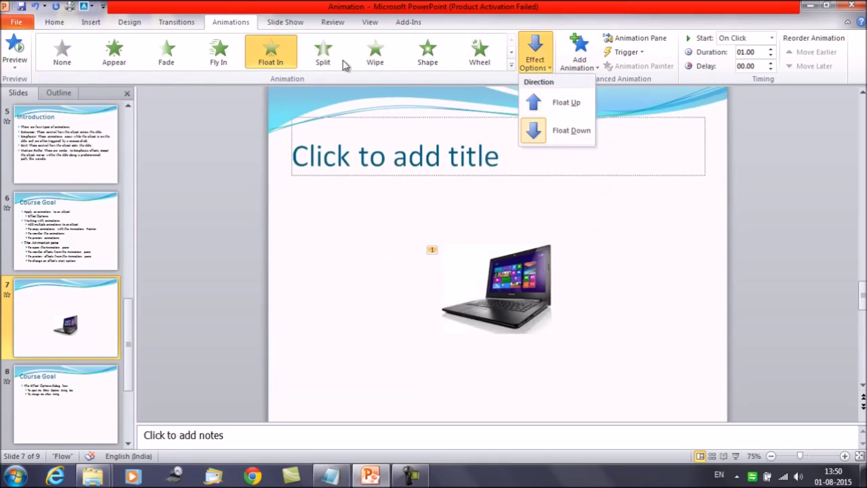
left_click(324, 63)
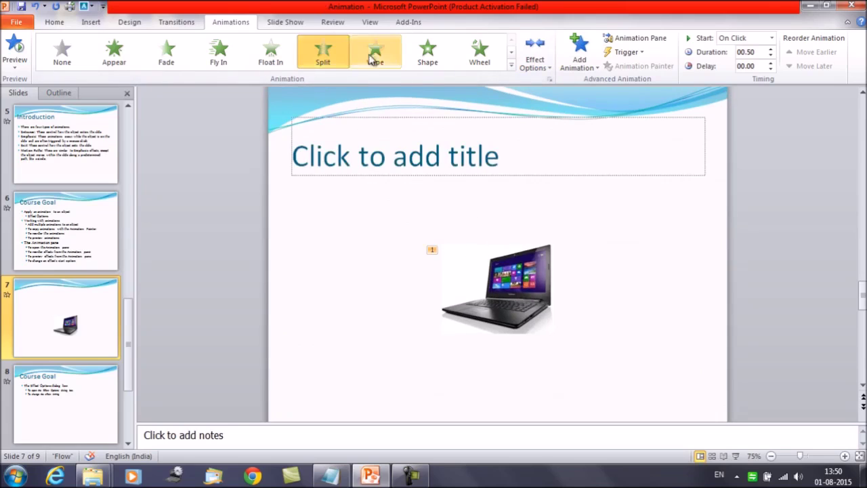
left_click(549, 69)
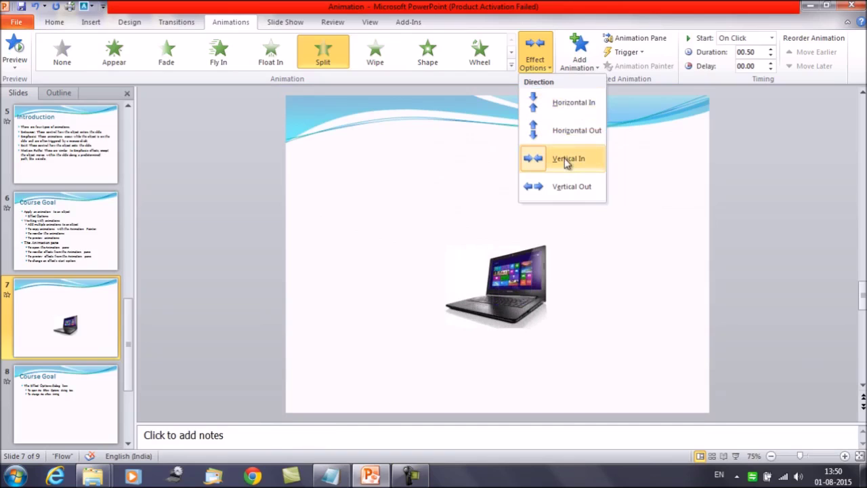
Step: Change the laptop picture's animation to Wipe with the From Top direction
left_click(378, 60)
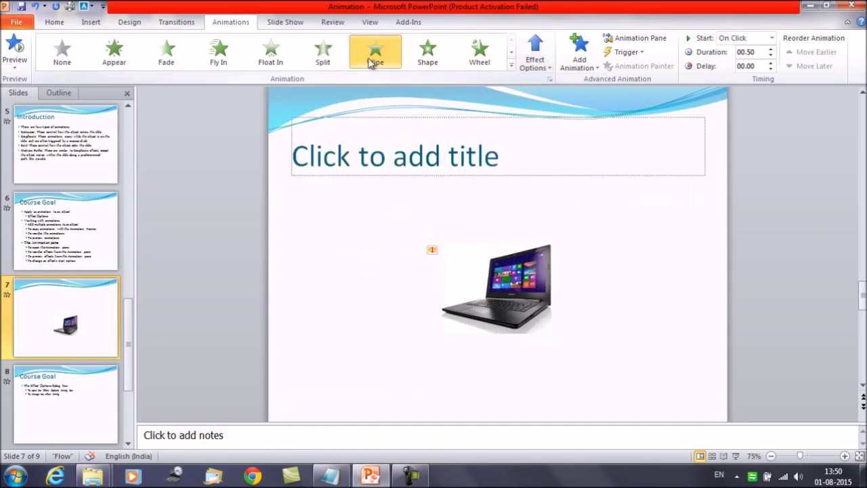
left_click(550, 70)
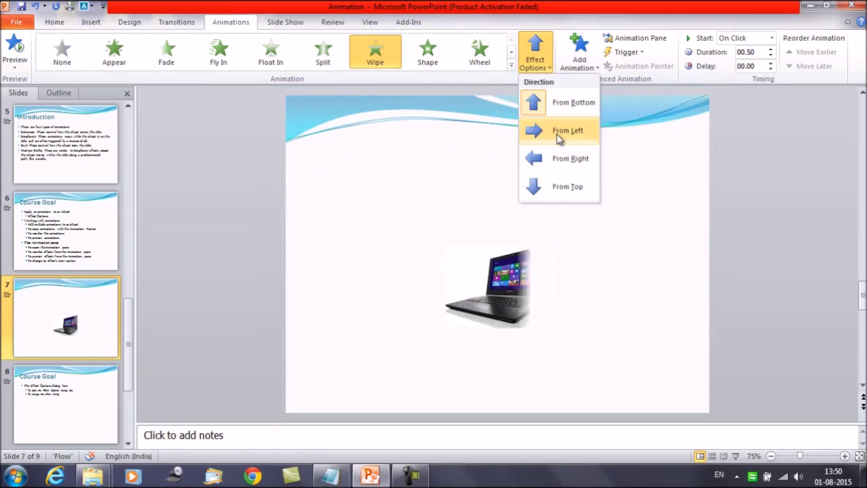
left_click(555, 196)
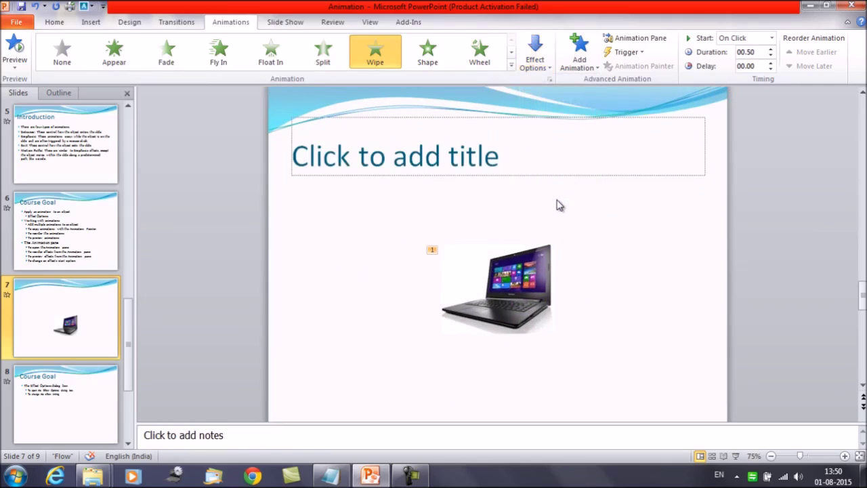
Step: Change the laptop picture's animation on slide 7 to the Grow/Shrink emphasis effect and preview it
scroll(194, 244, "up", 1)
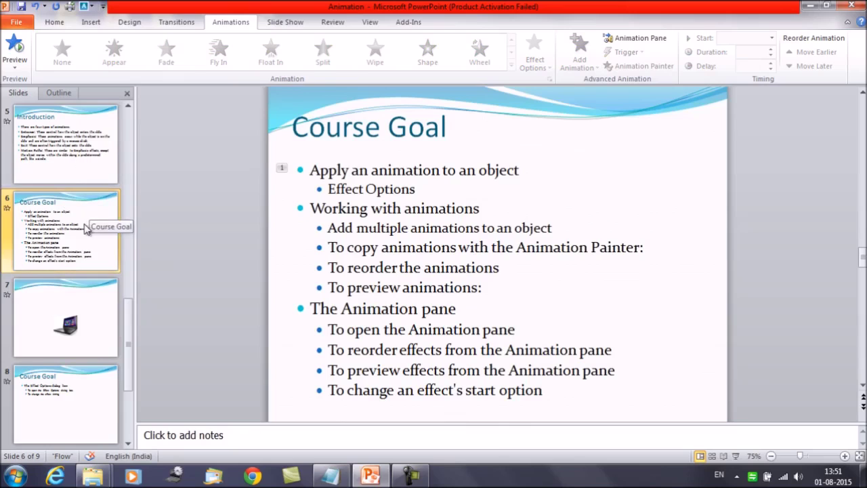
left_click(87, 315)
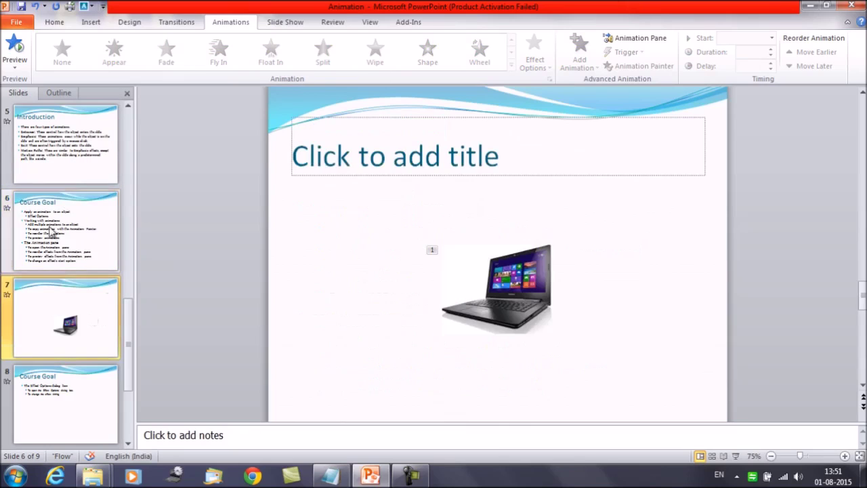
left_click(487, 301)
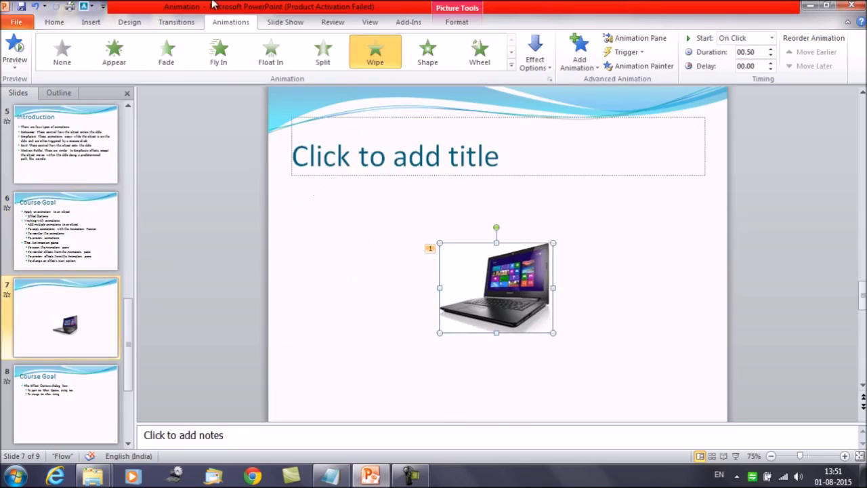
left_click(512, 66)
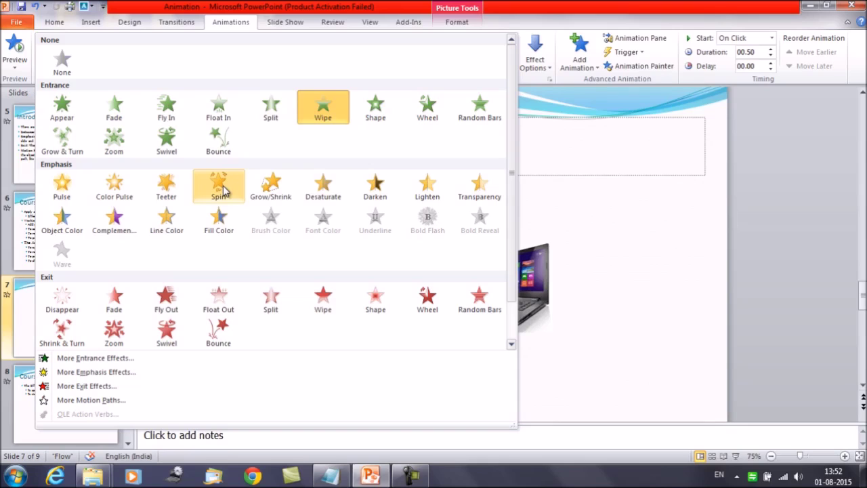
left_click(273, 194)
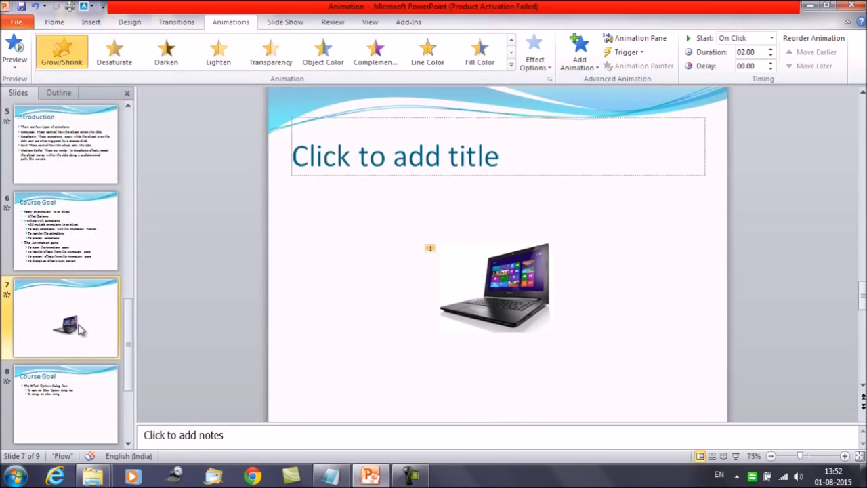
left_click(8, 297)
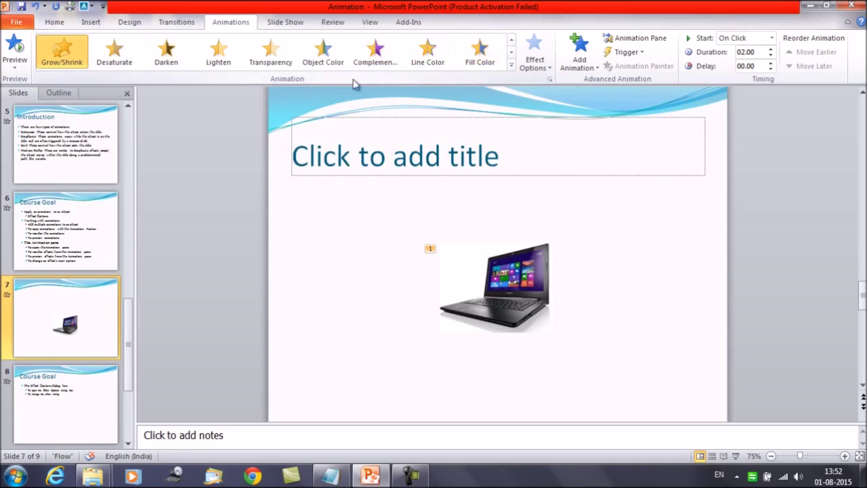
Step: Look through the direction and amount options of the Grow/Shrink effect and the full gallery of animation effects
left_click(551, 71)
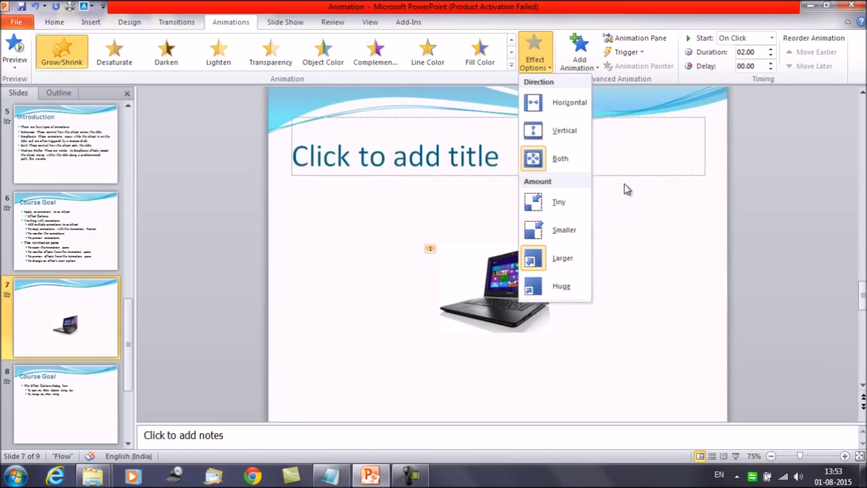
left_click(627, 190)
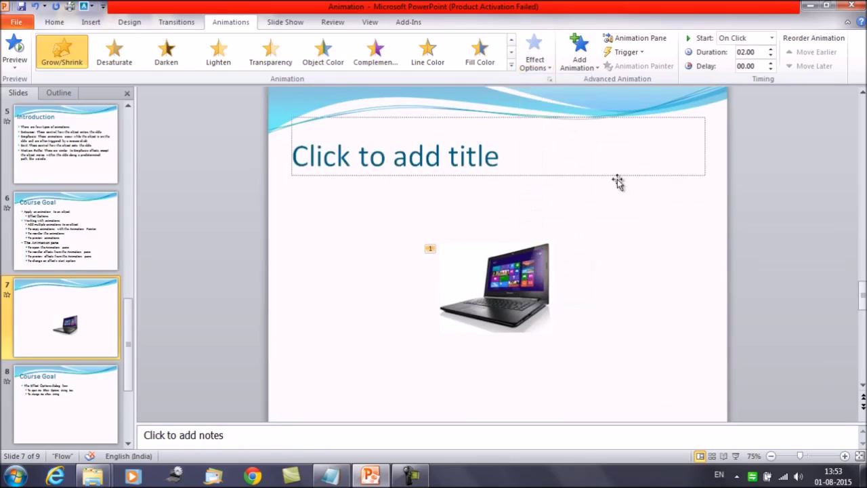
left_click(511, 53)
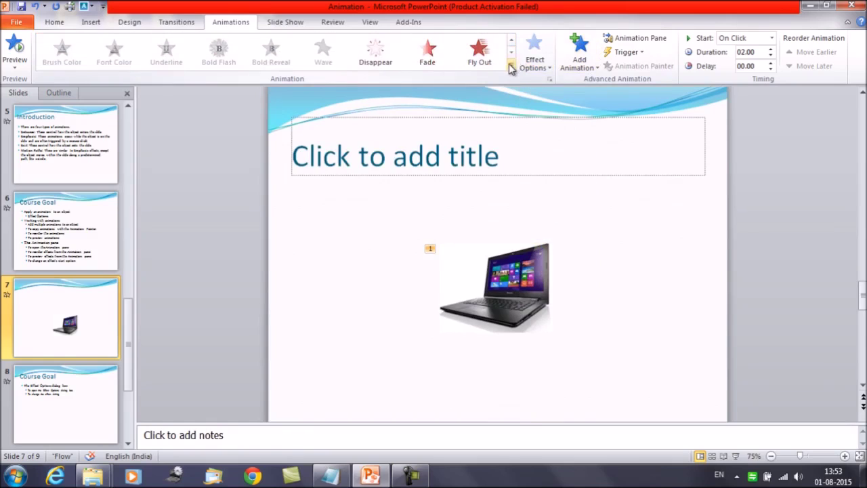
left_click(511, 66)
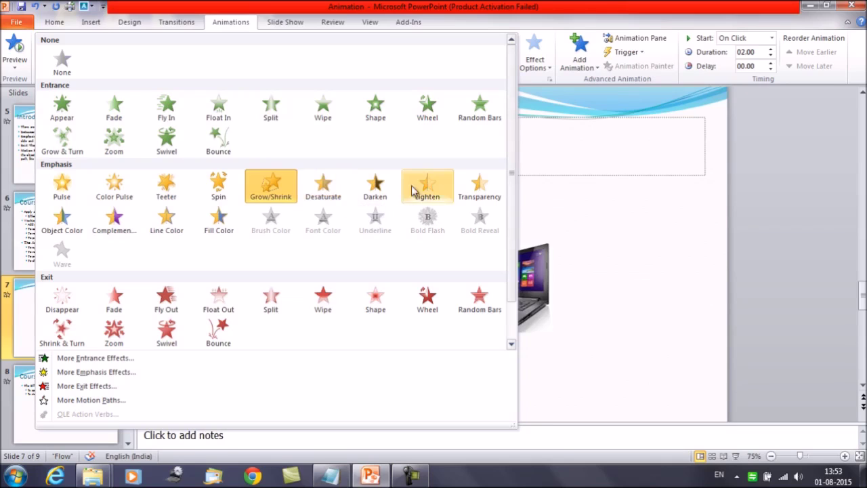
Step: Return to the Course Goal list on slide 6 and place the text cursor after "Add multiple animations to an object"
left_click(655, 273)
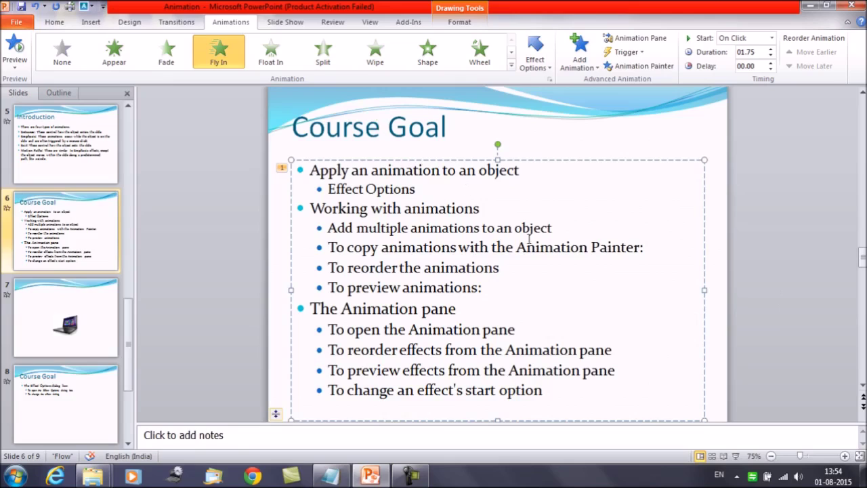
left_click(567, 231)
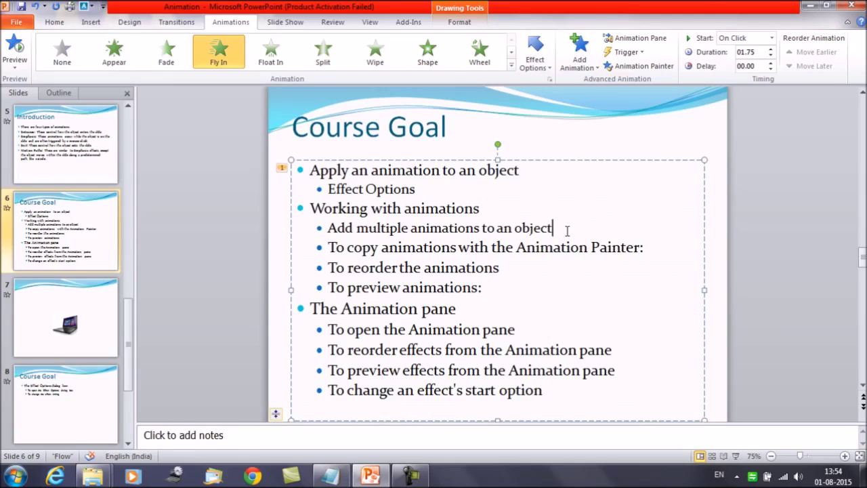